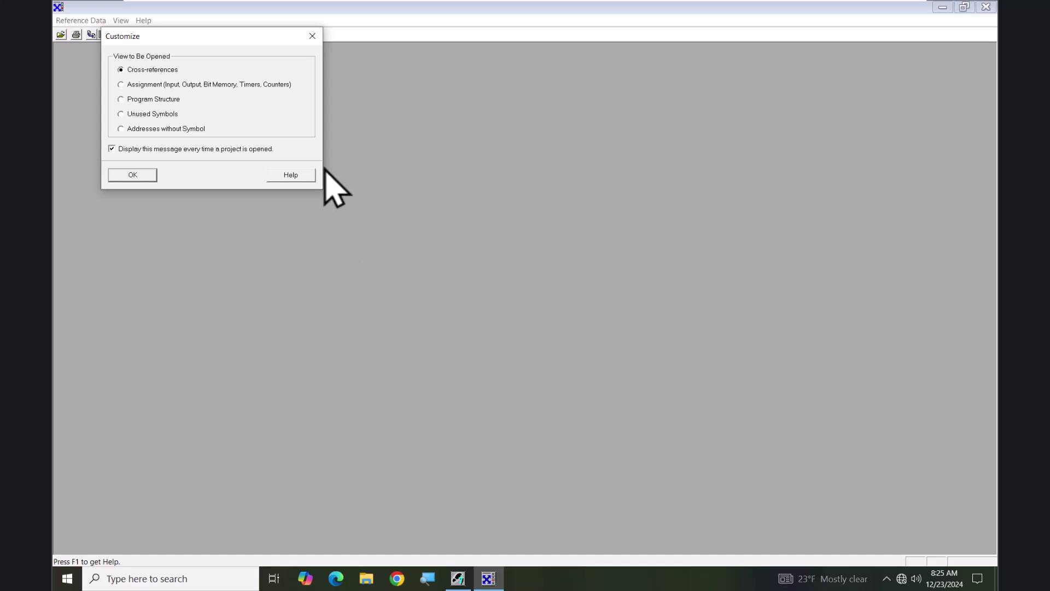
Open the Cross-references view of the reference data and expand the M 0.0 (Run Command) entry.
drag(272, 39, 344, 96)
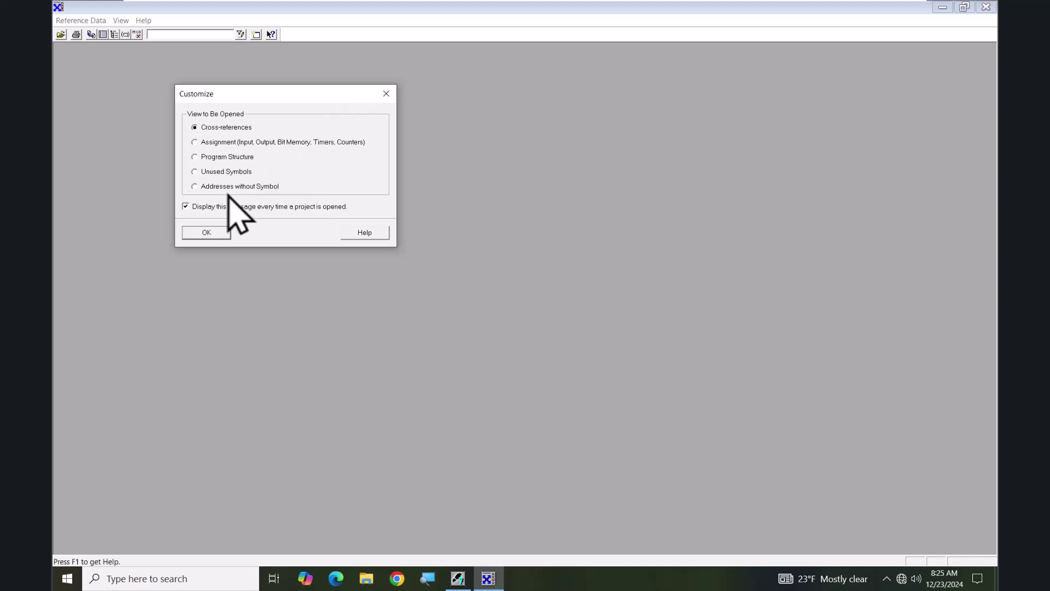
click(212, 232)
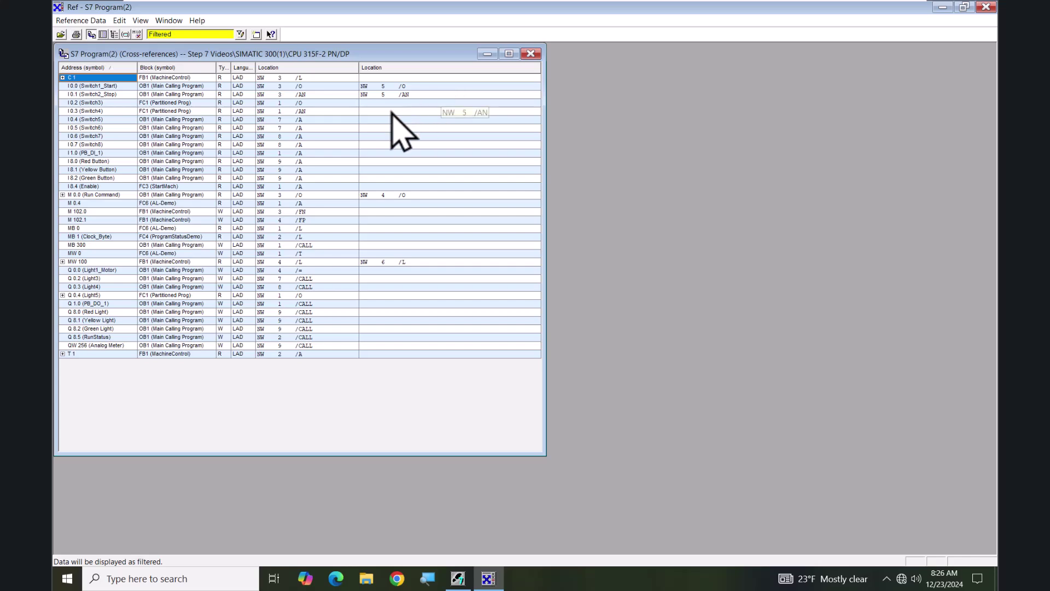
click(62, 195)
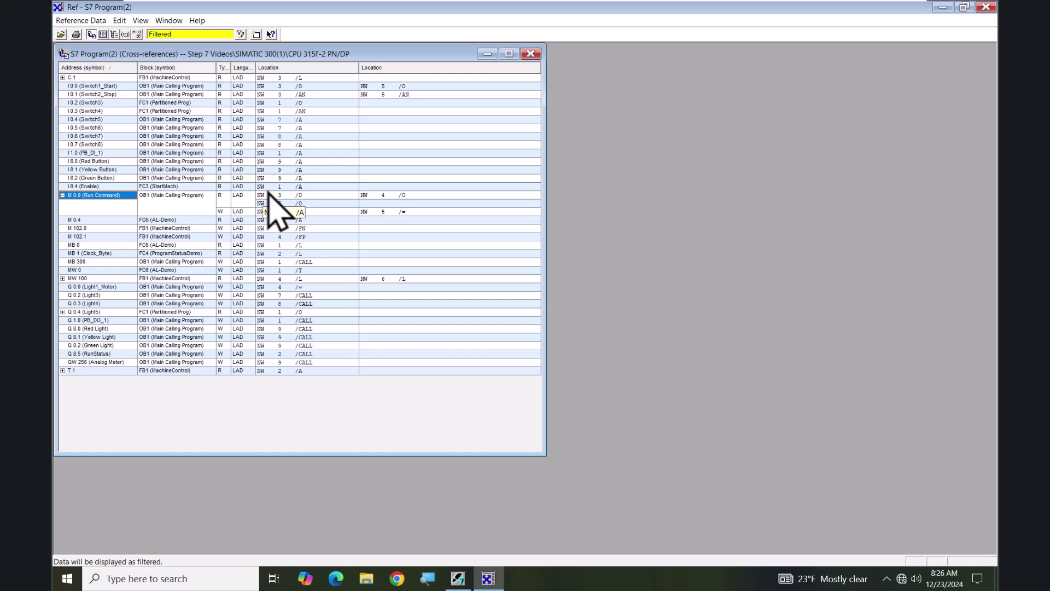
Go to the program location where I 8.4 (Enable) is used in FC3 (StartMach), and close the block editor after viewing it.
right_click(278, 187)
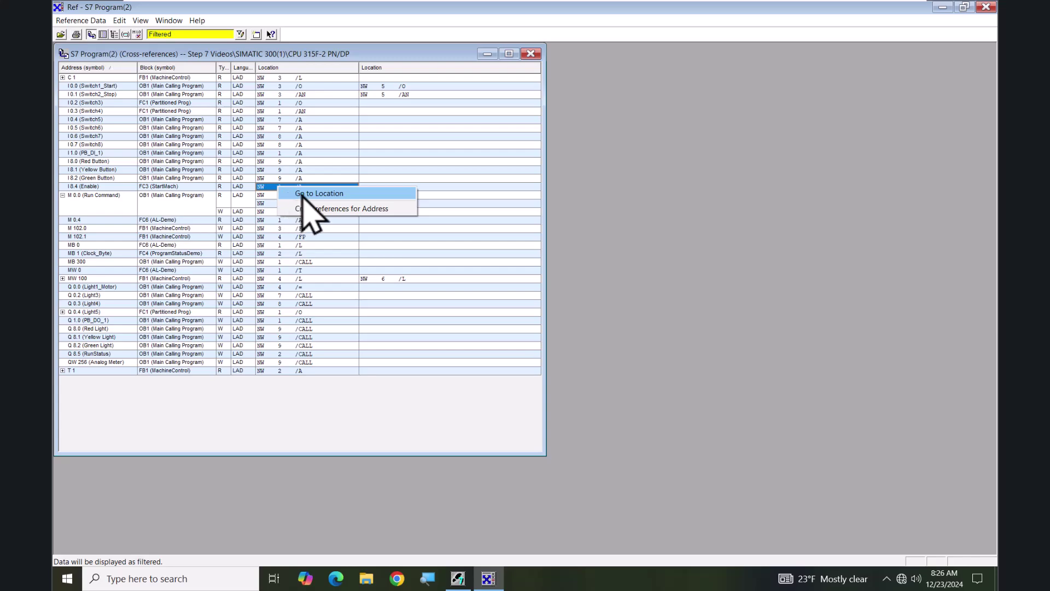
click(302, 194)
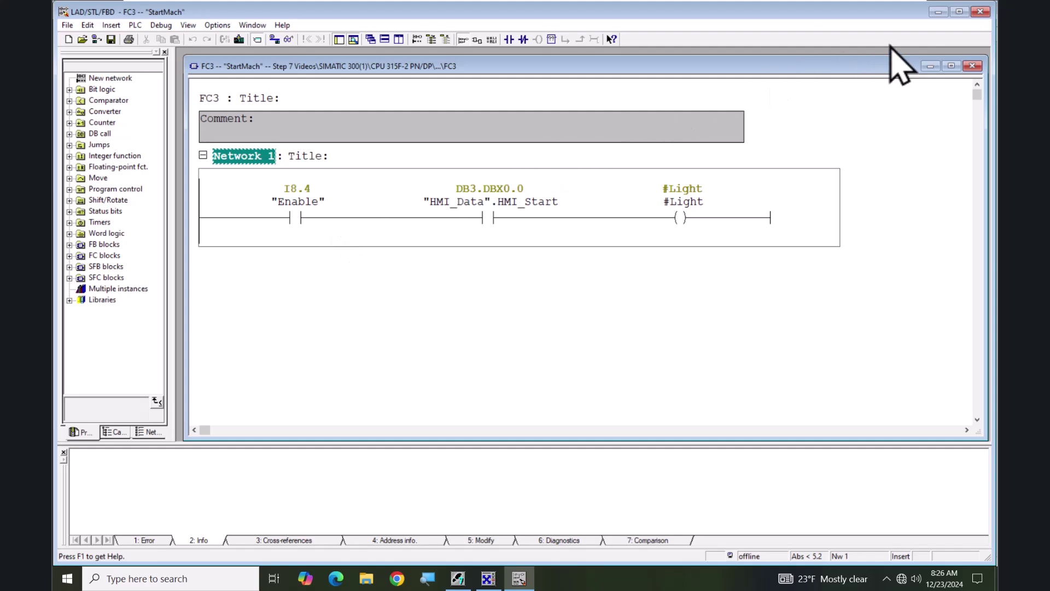
click(981, 12)
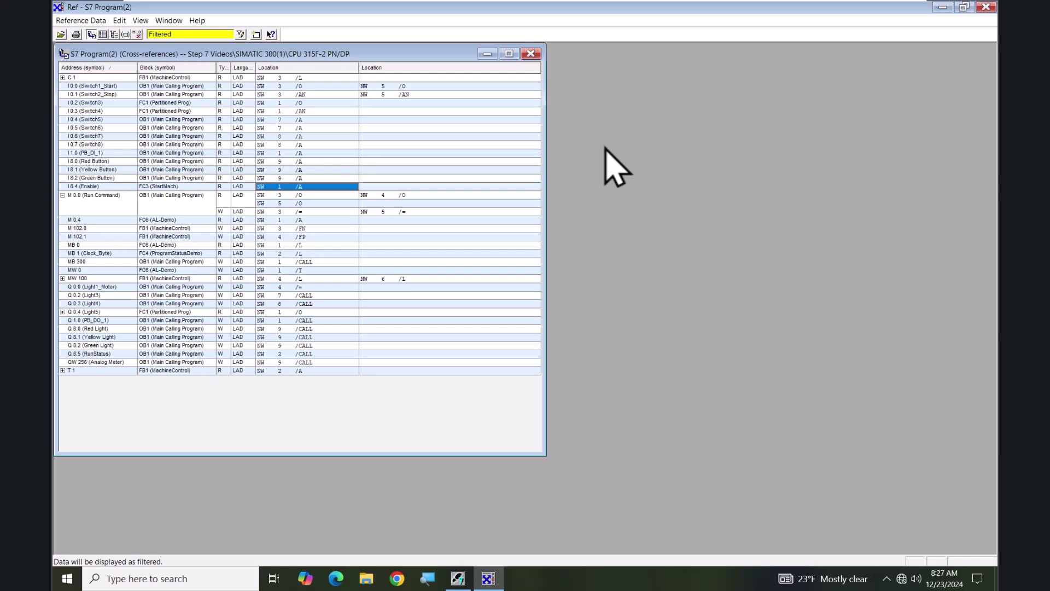
Filter the cross-references to exclude inputs.
click(242, 35)
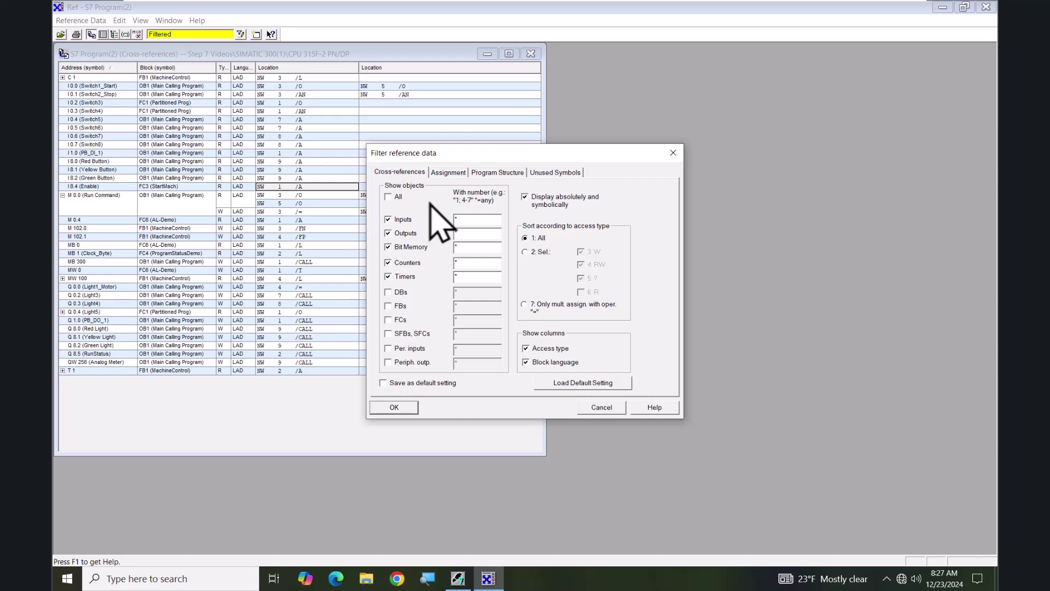
click(389, 220)
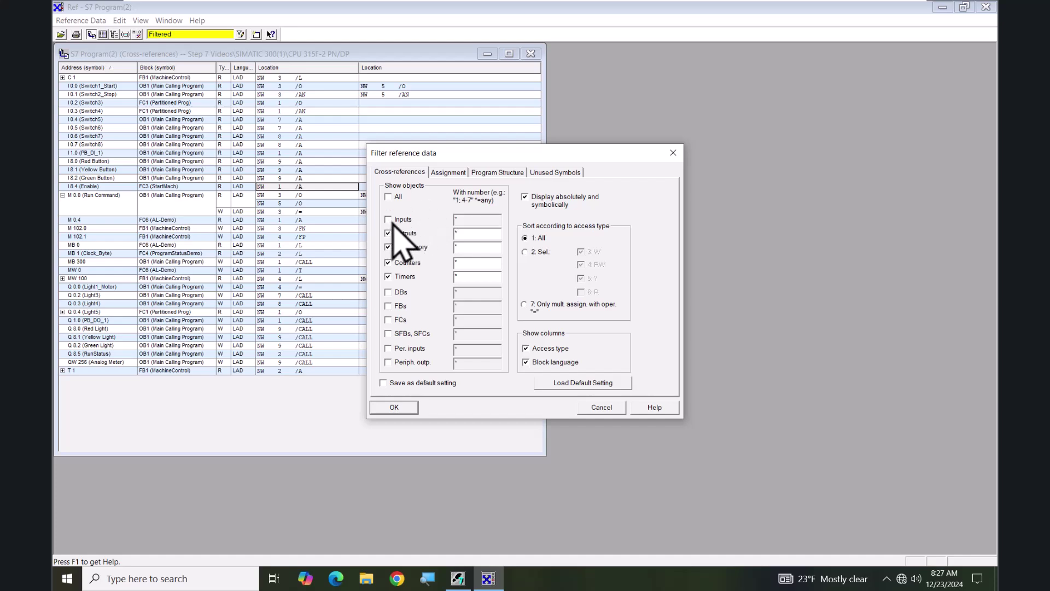
click(404, 405)
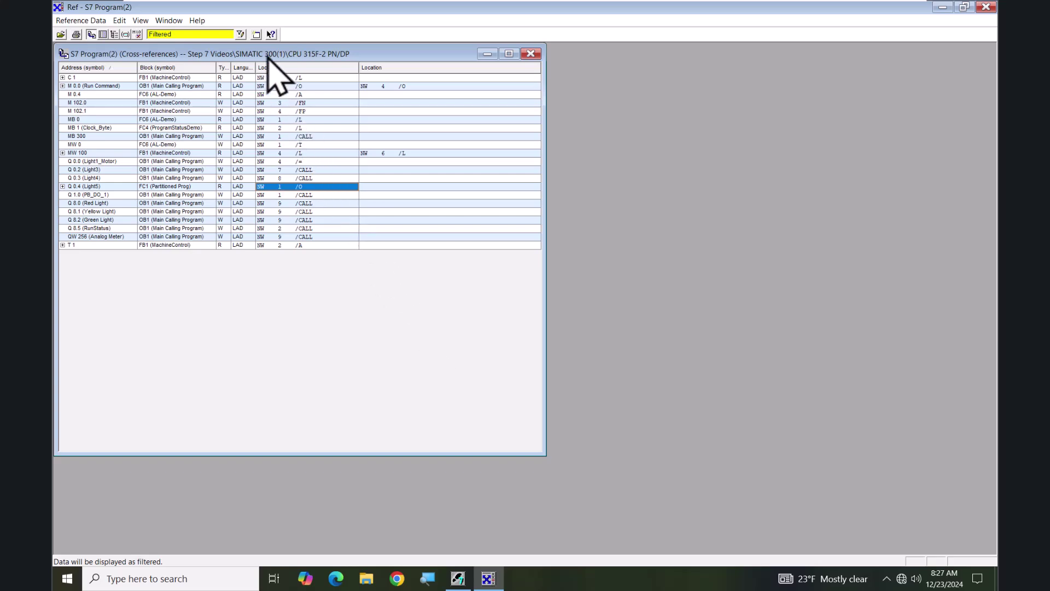
Restrict the outputs shown in the cross-references filter to number "8;".
click(240, 35)
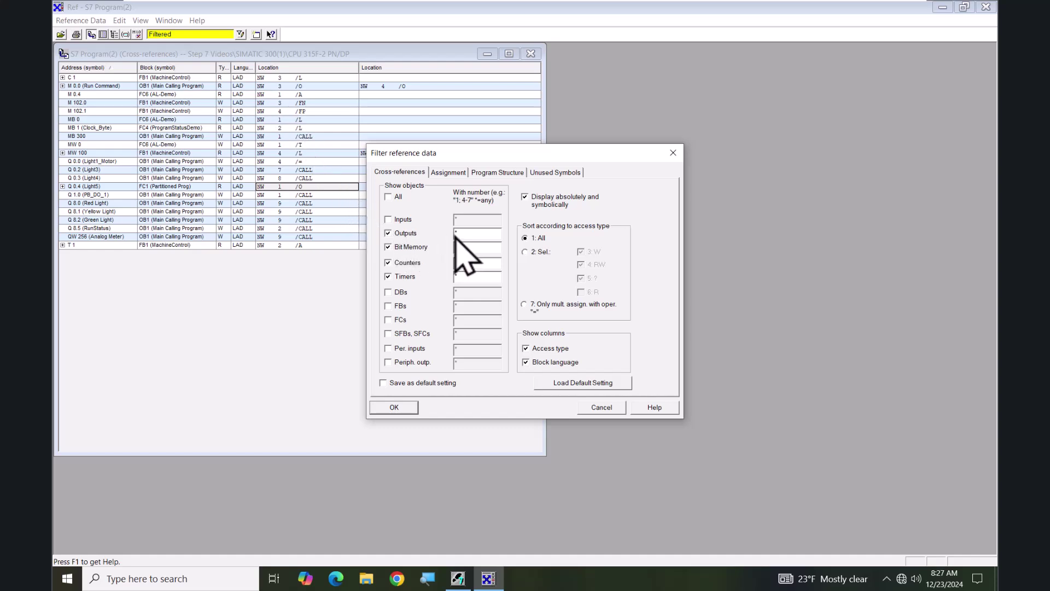
drag(463, 234, 448, 234)
text(8)
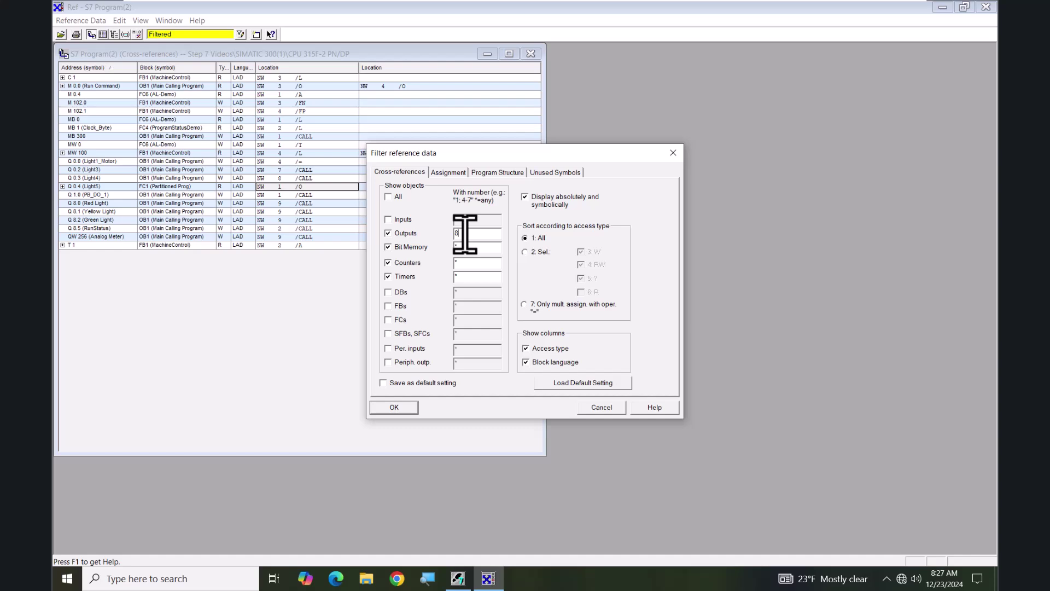
click(409, 407)
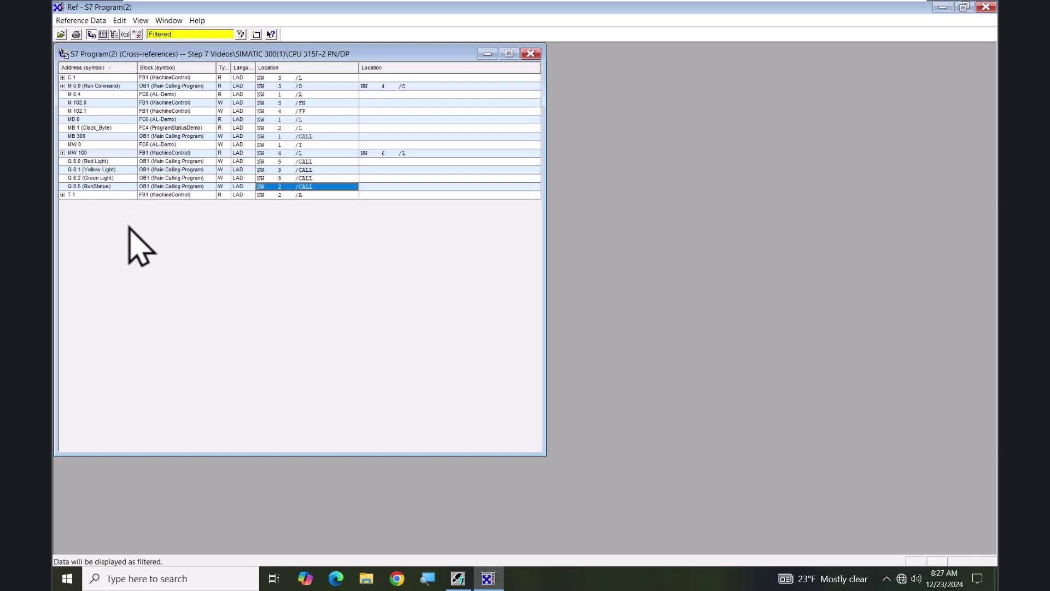
Restore the cross-references filter to its default setting and apply it.
click(240, 35)
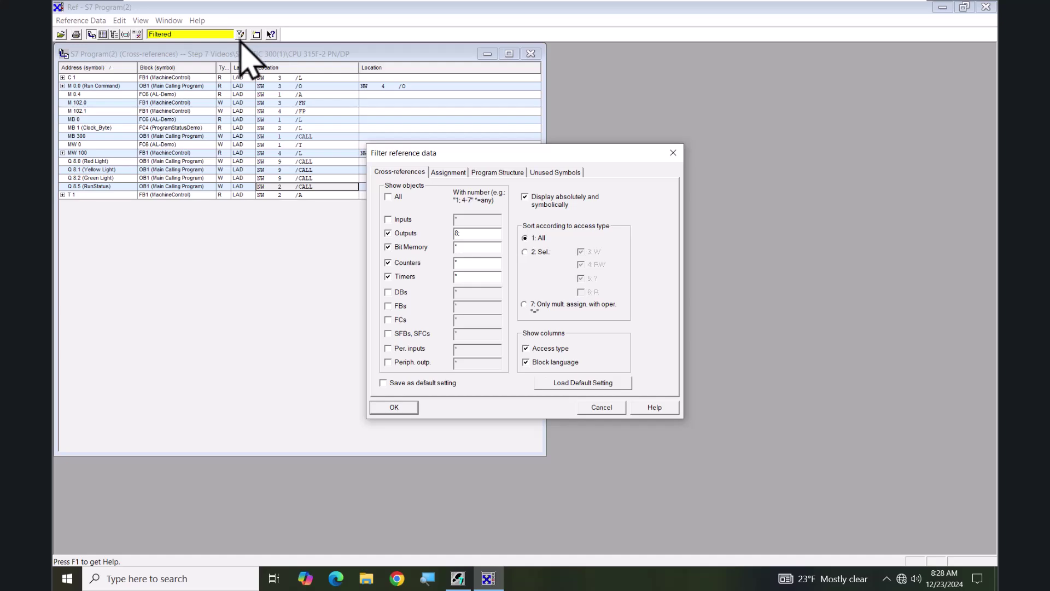
click(577, 383)
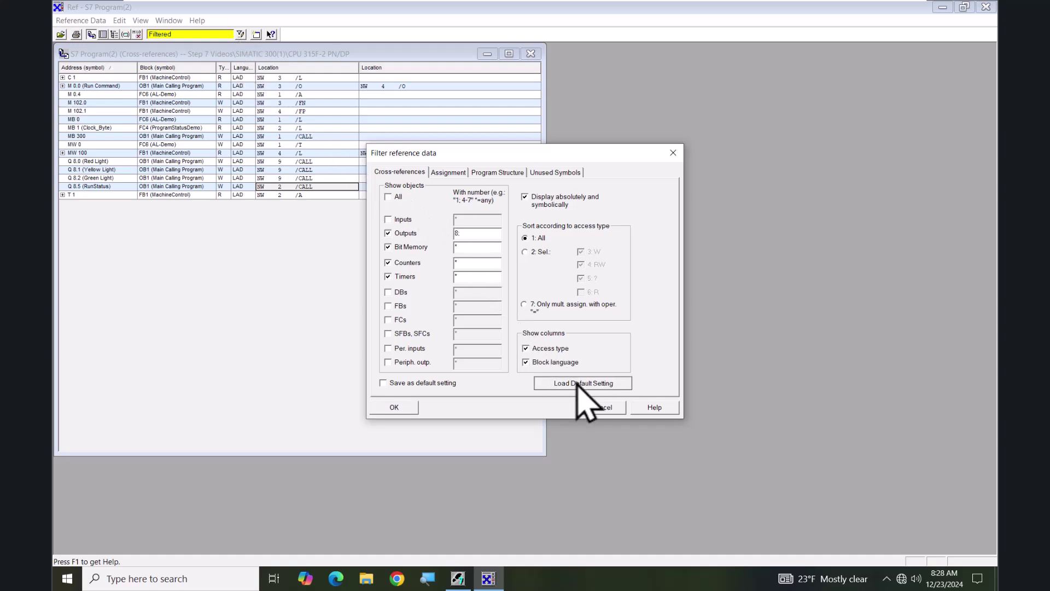
click(405, 410)
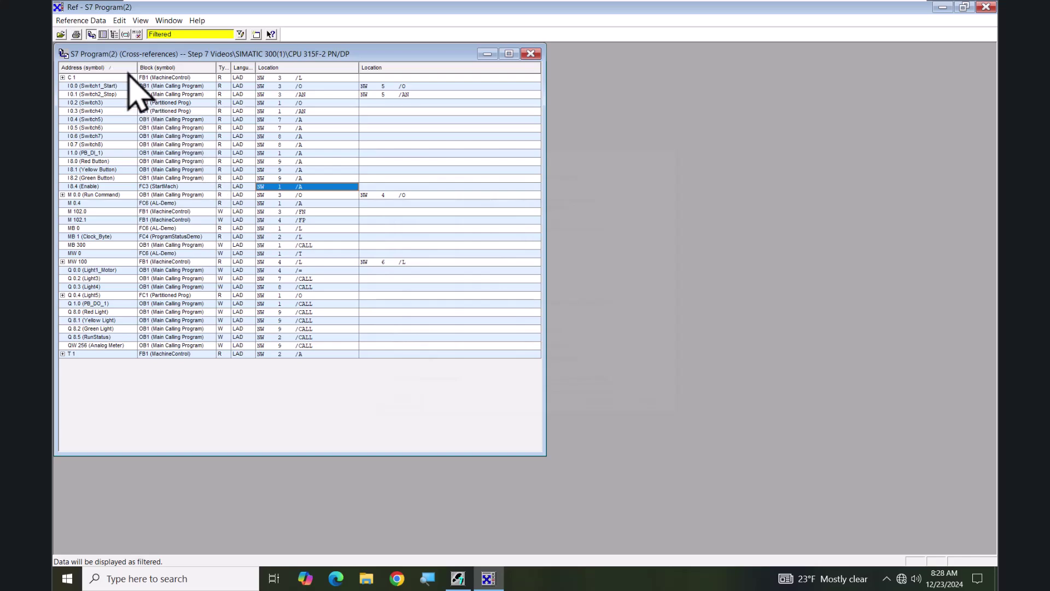
Show the Assignment view, filter out inputs and outputs, and select the MB 4 row in the bit memory list.
click(103, 34)
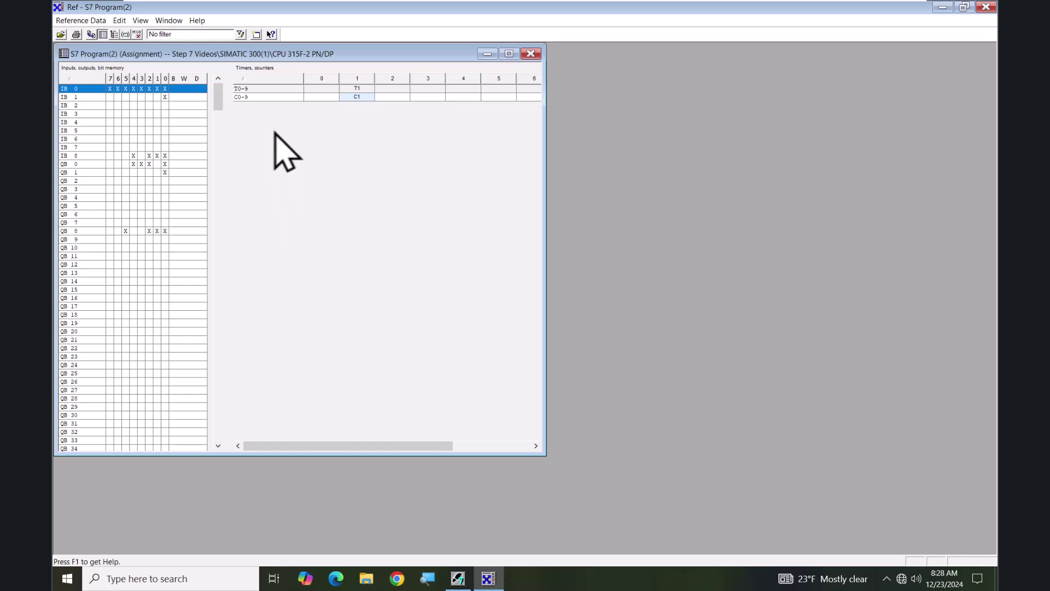
click(240, 35)
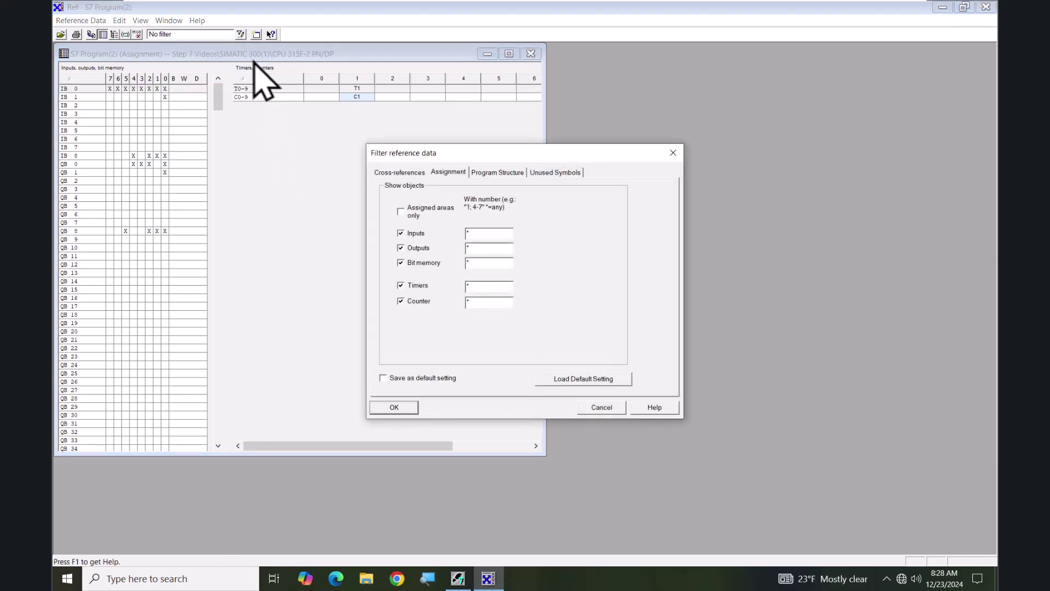
click(401, 234)
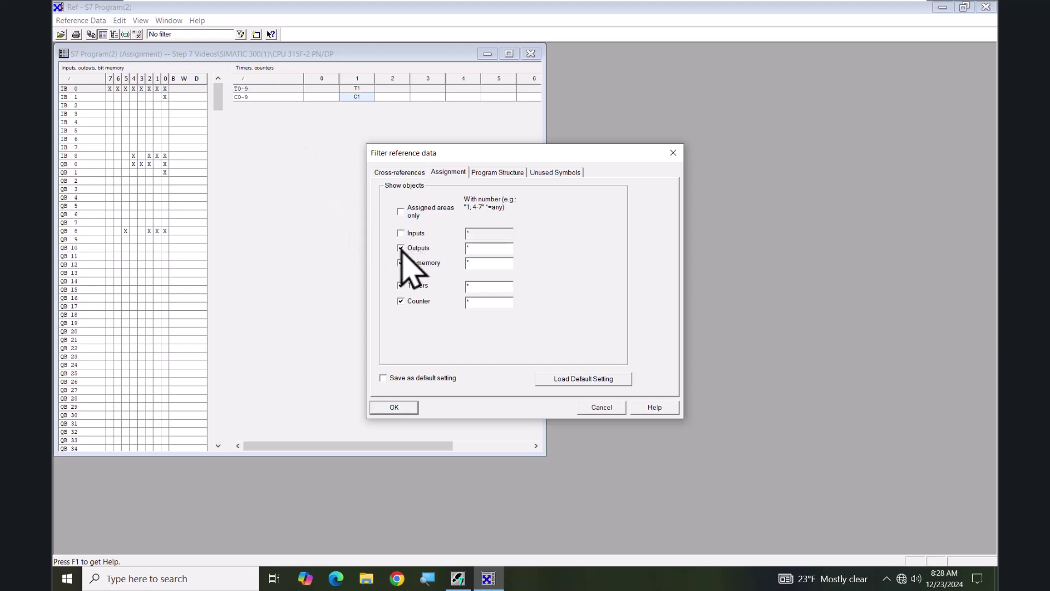
click(401, 248)
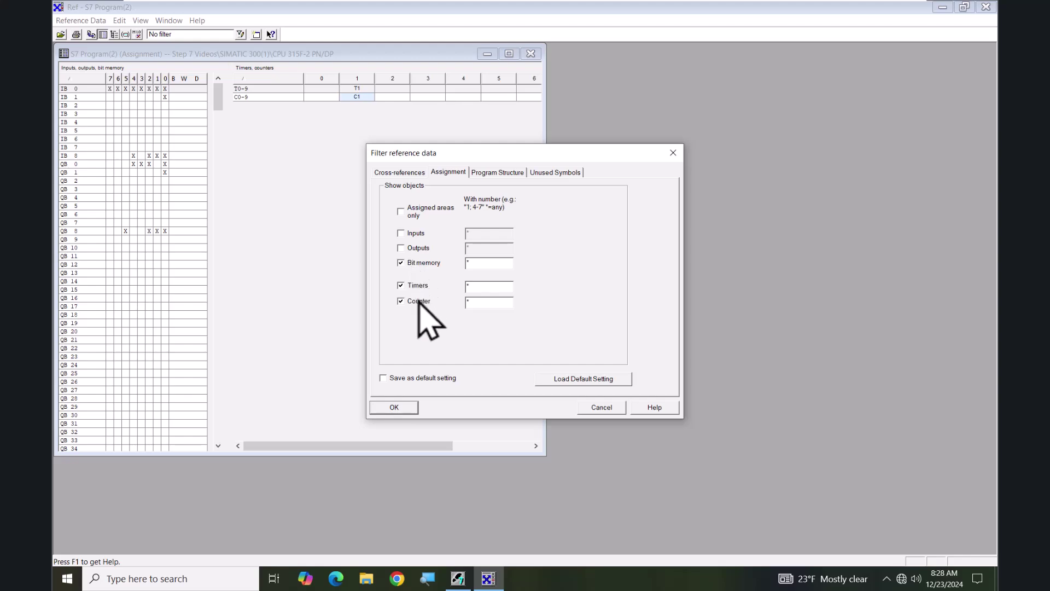
click(394, 407)
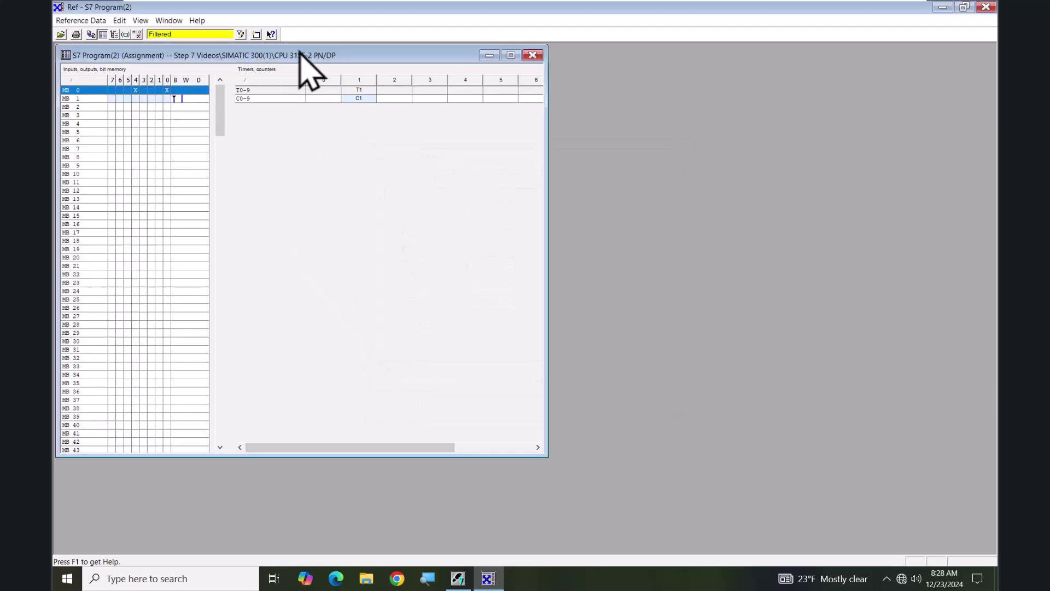
mouse_move(300, 52)
mouse_down()
mouse_move(314, 55)
mouse_move(304, 53)
mouse_up()
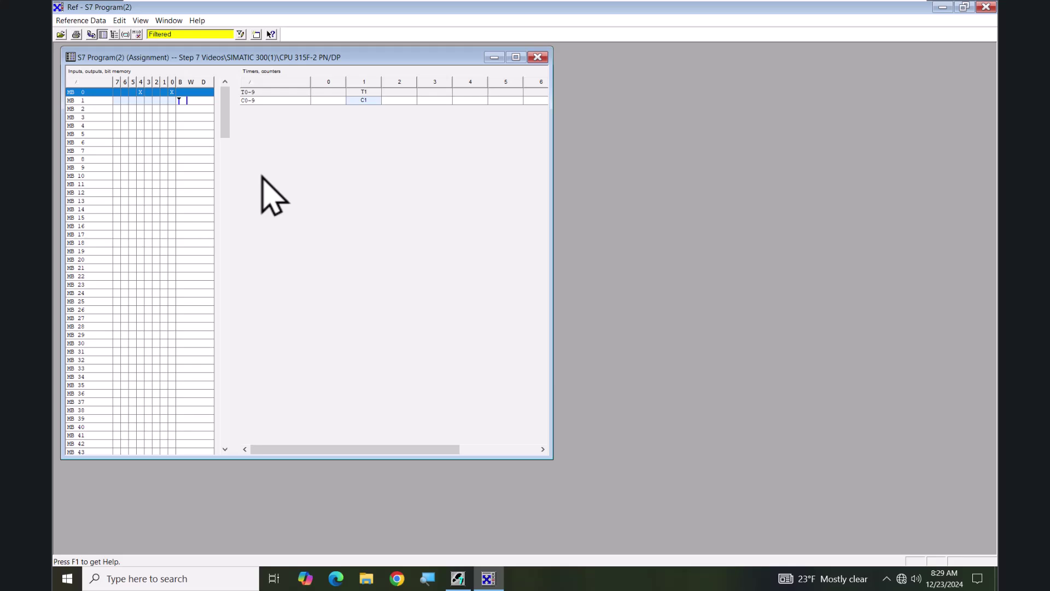
click(195, 126)
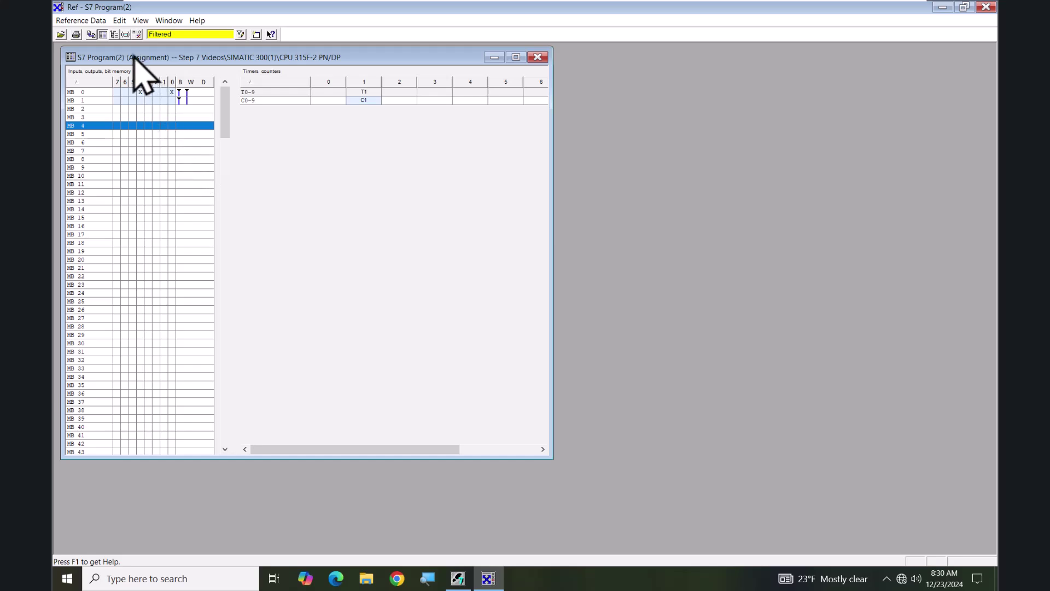
Show the Program Structure view and look up its block symbols in the Program Structure help topic, closing the help when done.
click(114, 35)
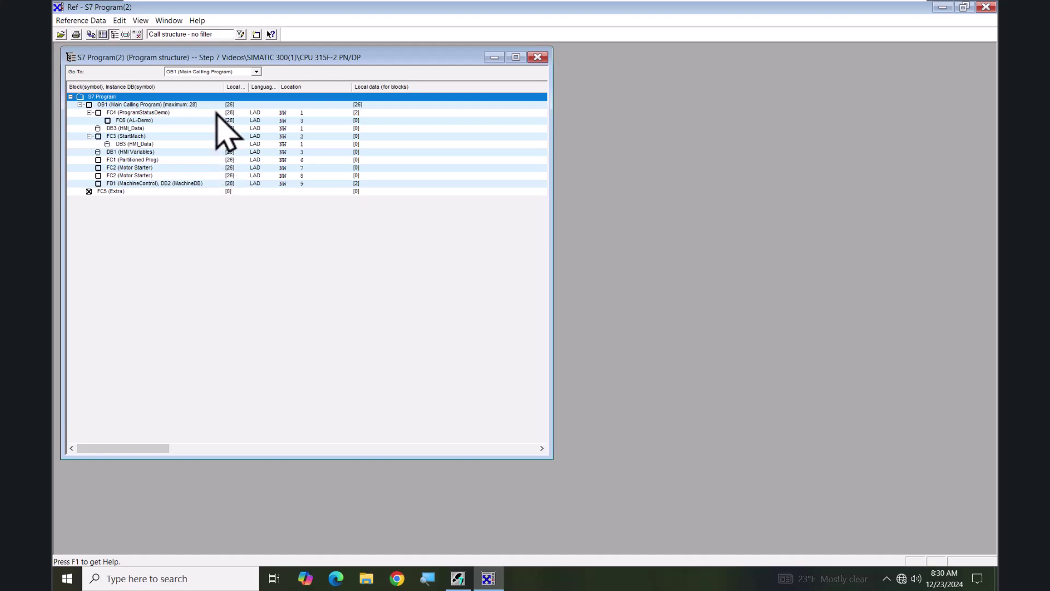
click(198, 22)
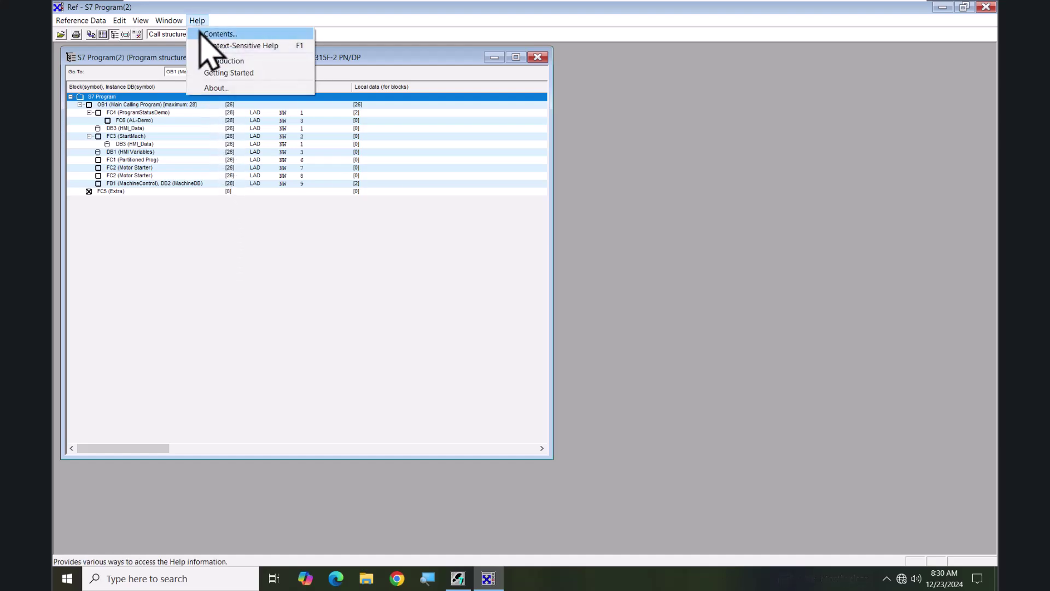
click(202, 32)
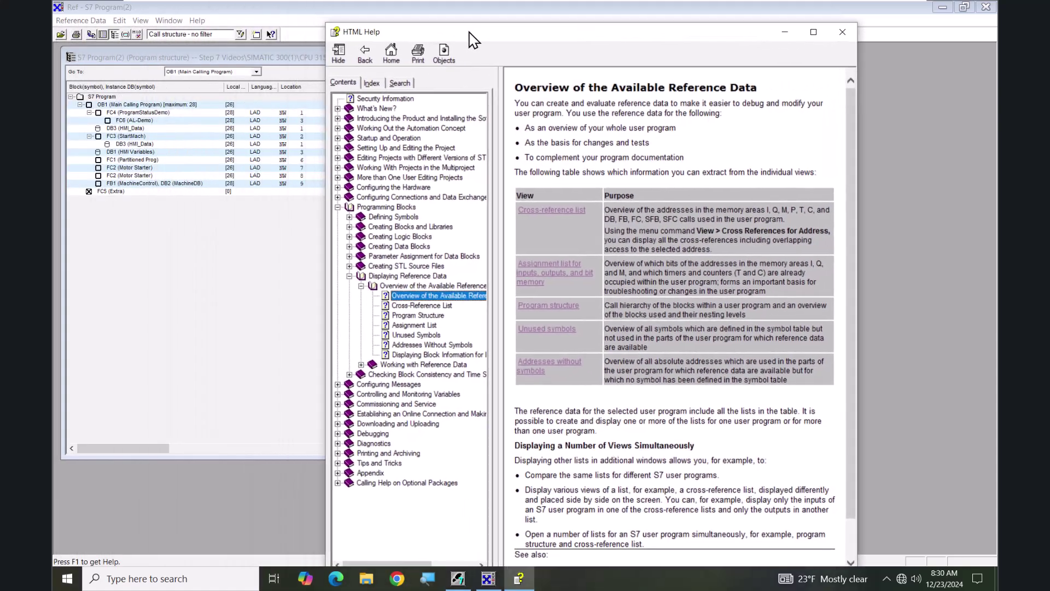
drag(470, 33, 482, 30)
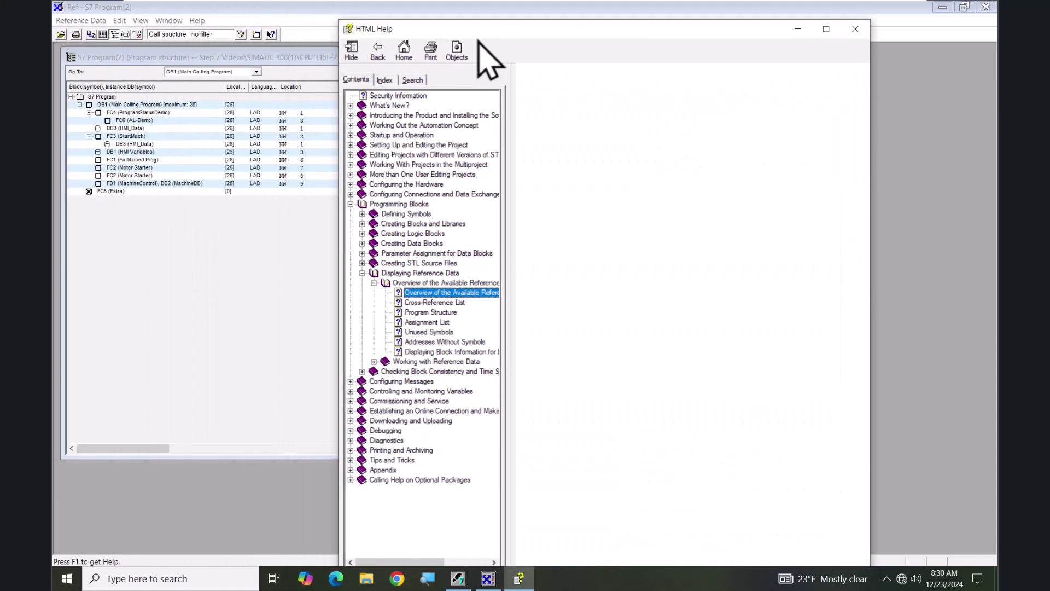
click(431, 312)
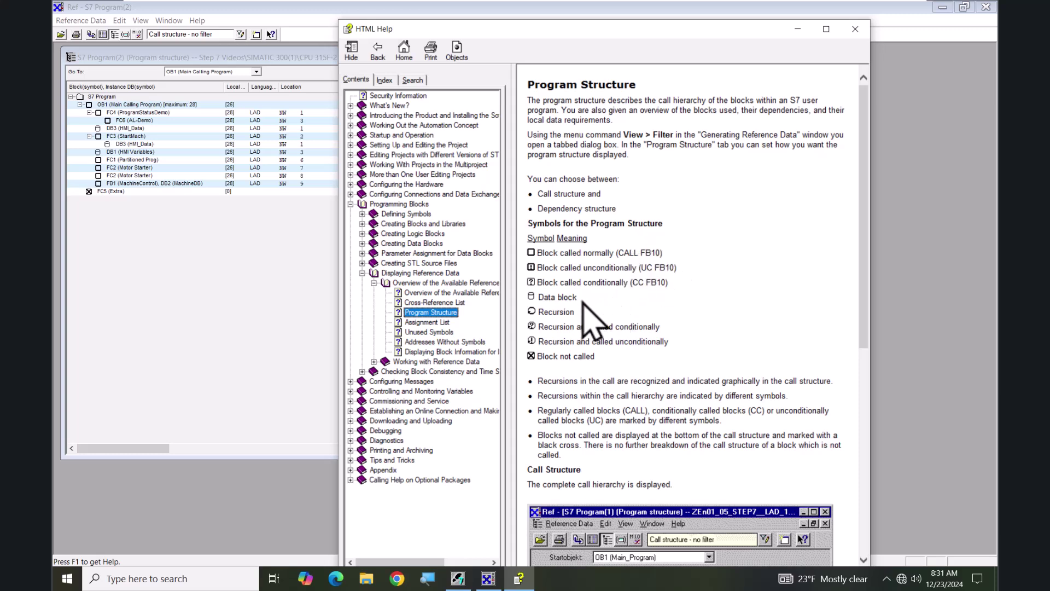
click(854, 29)
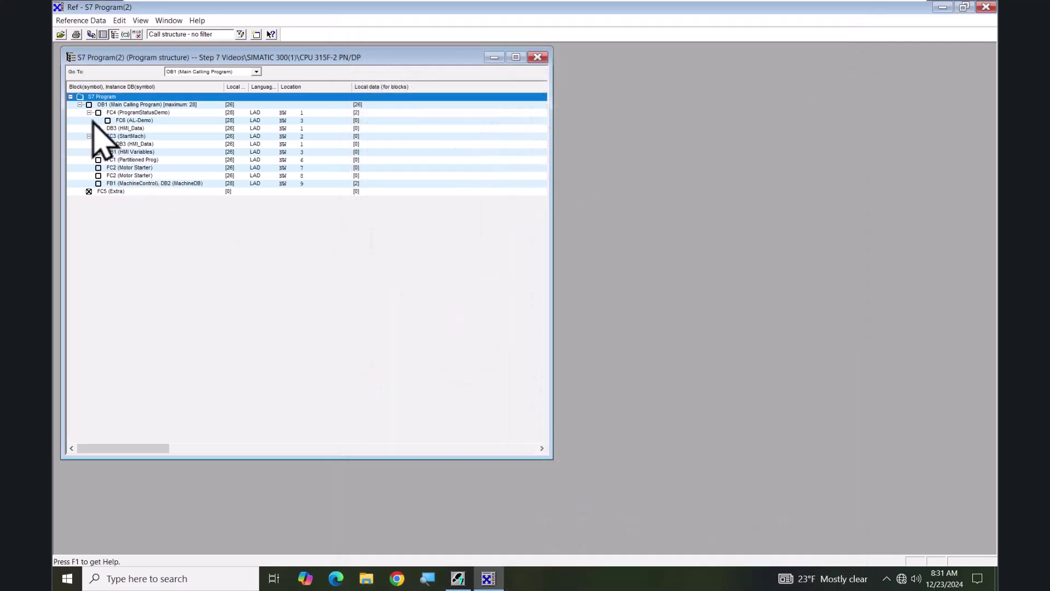
Collapse and re-expand OB1 (Main Calling Program) in the call structure, and review the Program Structure filter options without changing them.
click(81, 105)
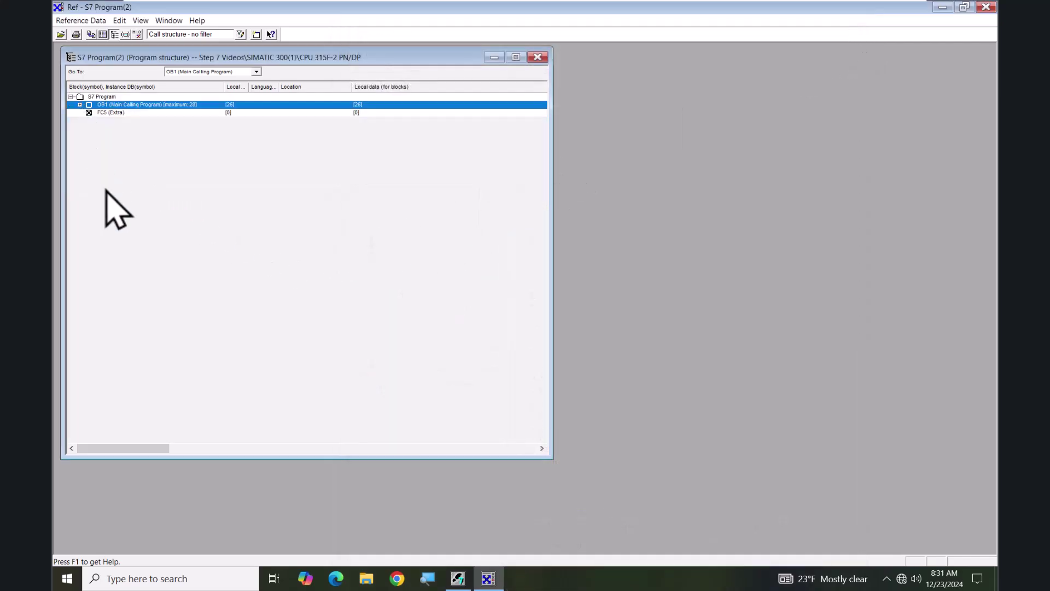
click(79, 105)
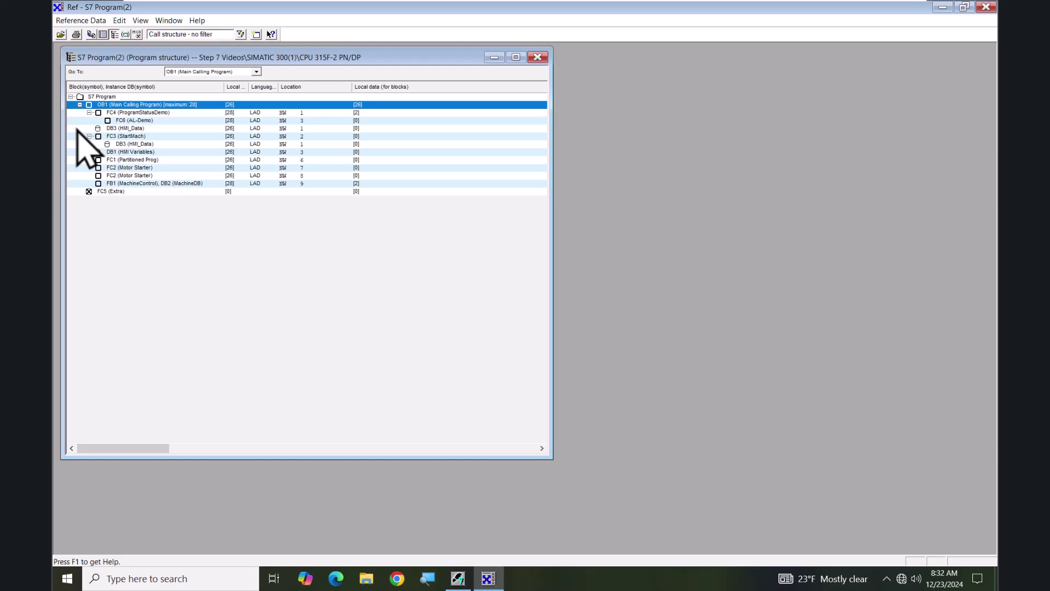
click(240, 34)
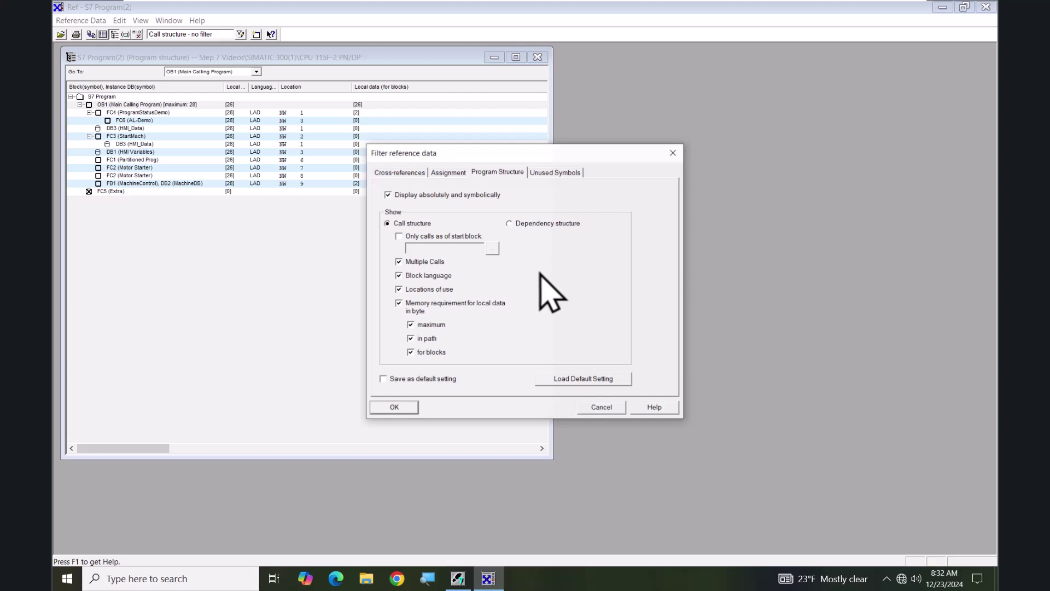
click(592, 408)
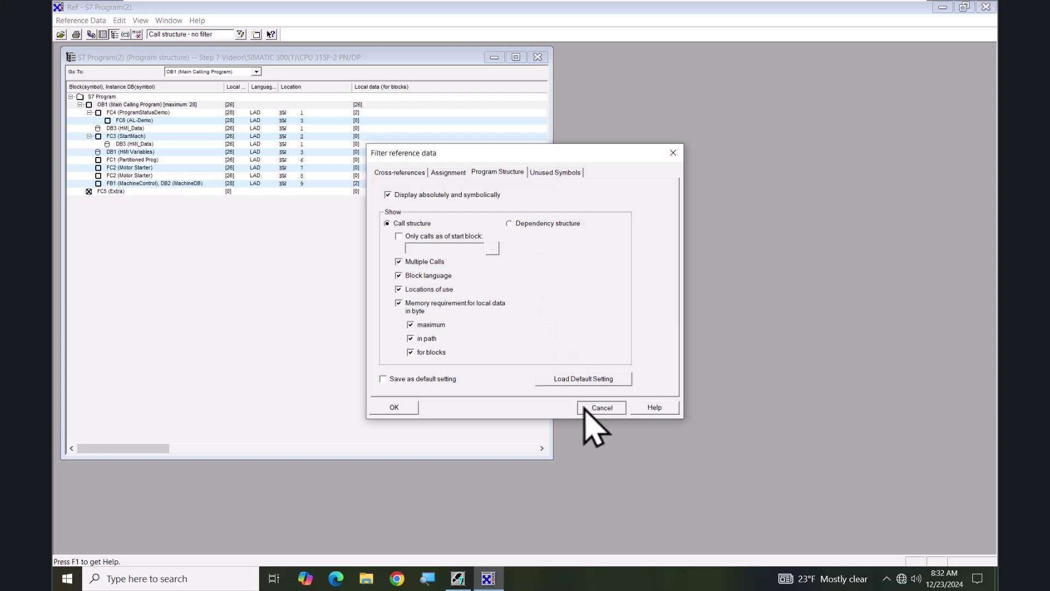
View the list of unused symbols, followed by the list of addresses without symbol.
click(126, 35)
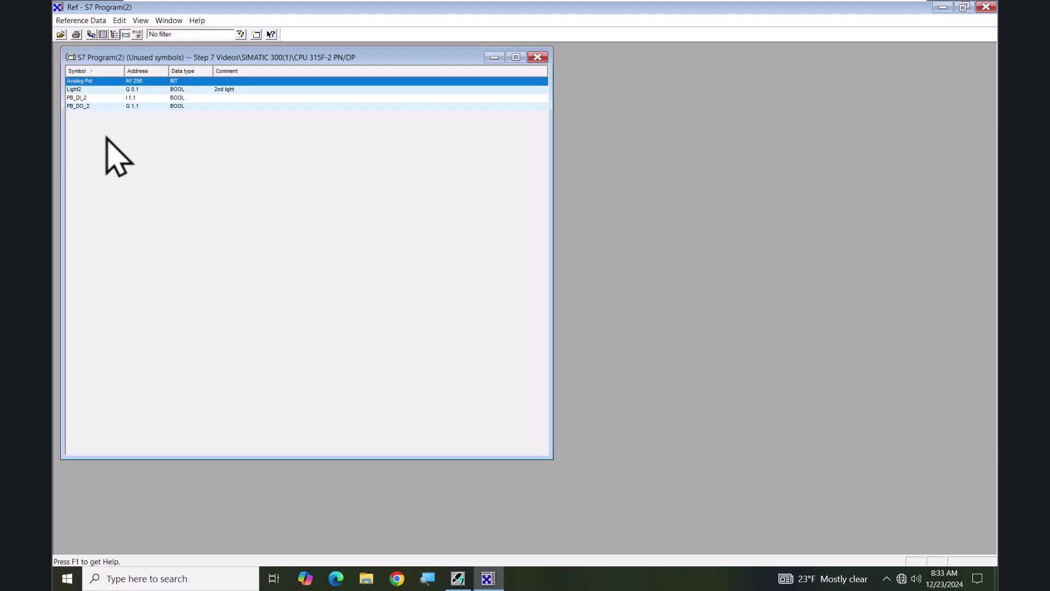
click(138, 33)
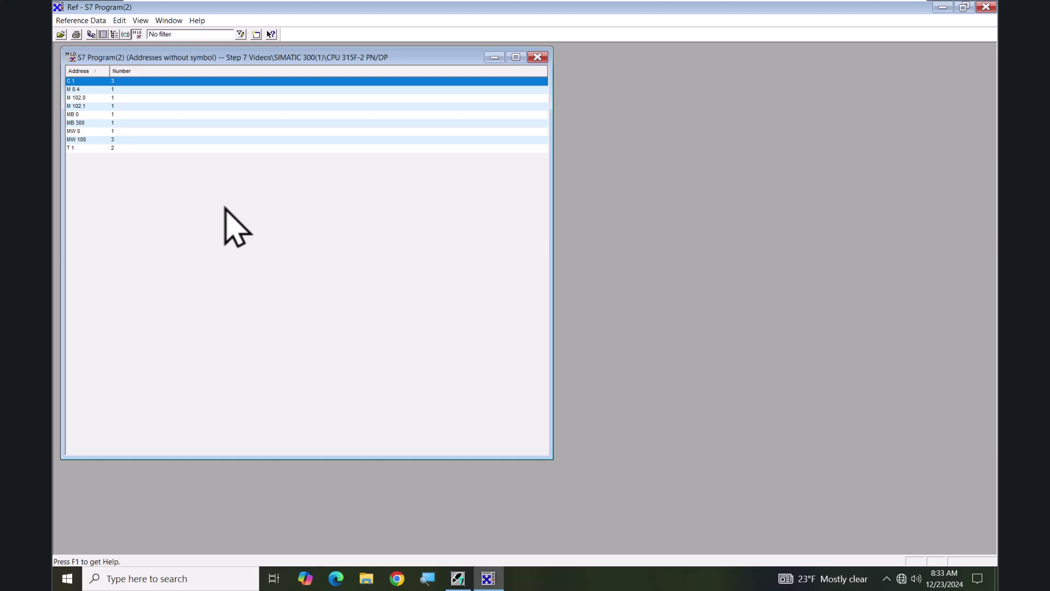
Check the symbol editing option for MB 300 in the addresses without symbol without using it, and close the reference data.
click(86, 124)
right_click(86, 123)
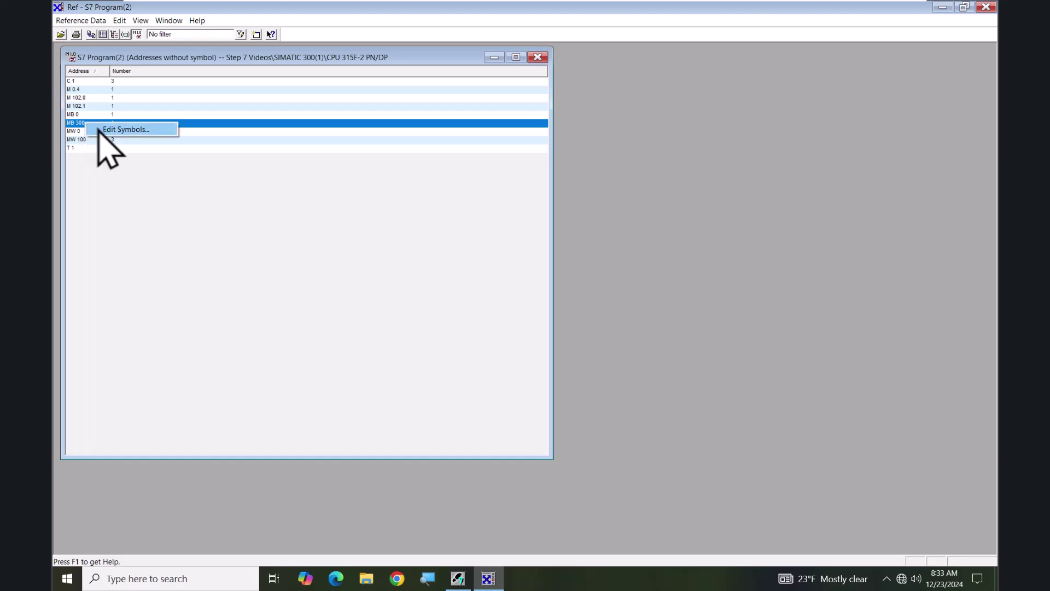
click(123, 181)
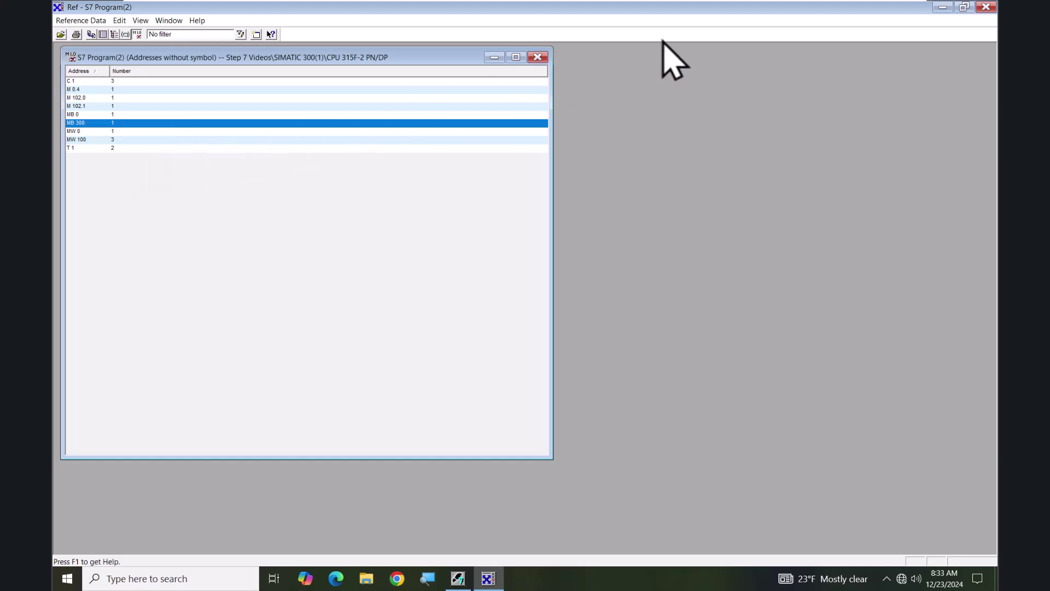
click(986, 6)
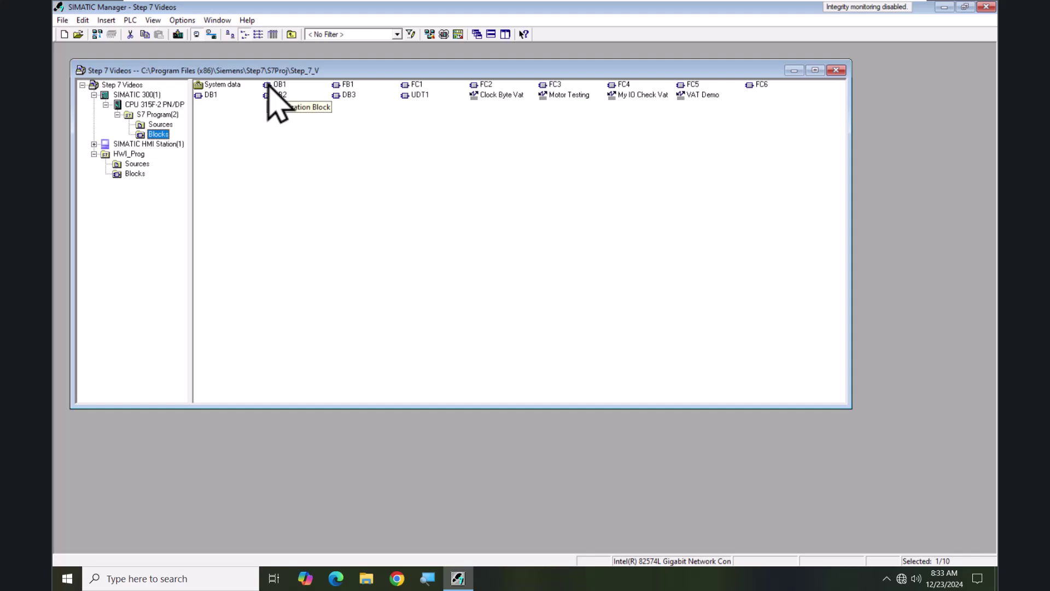
Open block OB1 from the S7 Program(2) Blocks folder in the LAD/STL/FBD editor.
click(269, 84)
right_click(269, 83)
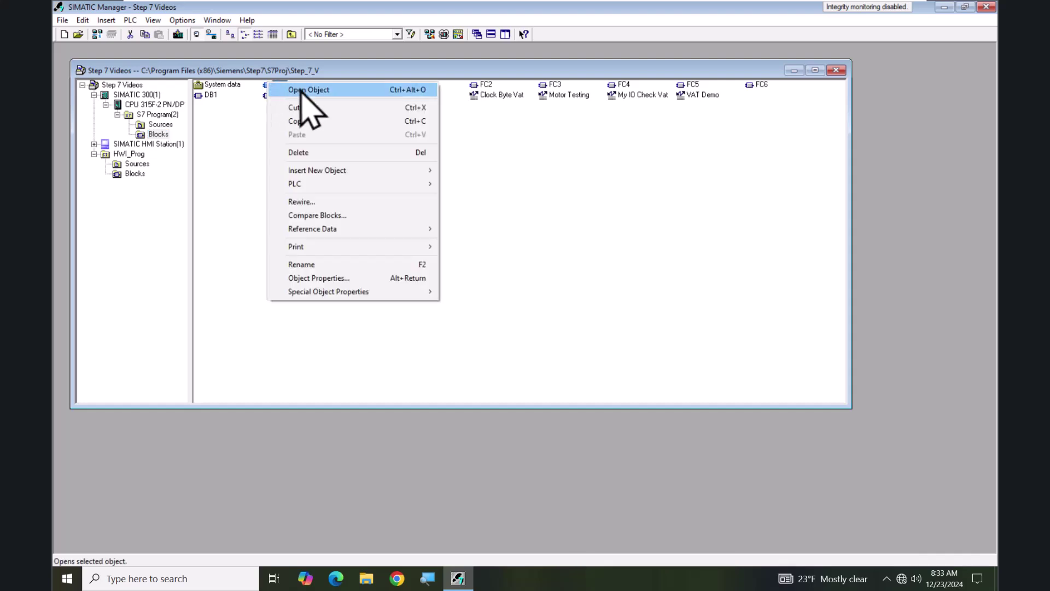
click(299, 91)
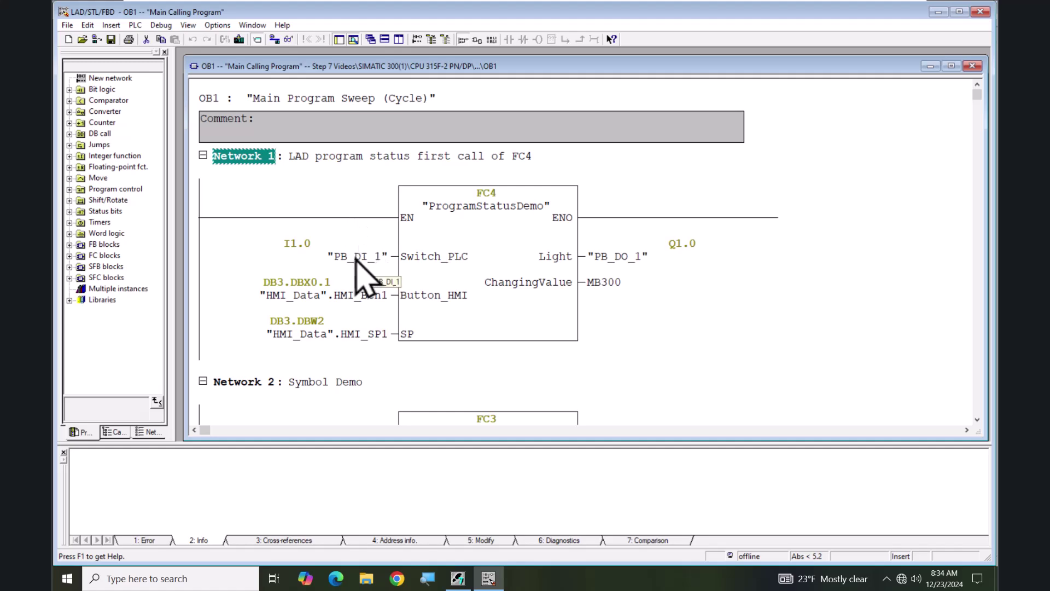
Look up the usage locations of "PB_DI_1" from the Switch_PLC input of the FC4 call in Network 1.
right_click(356, 257)
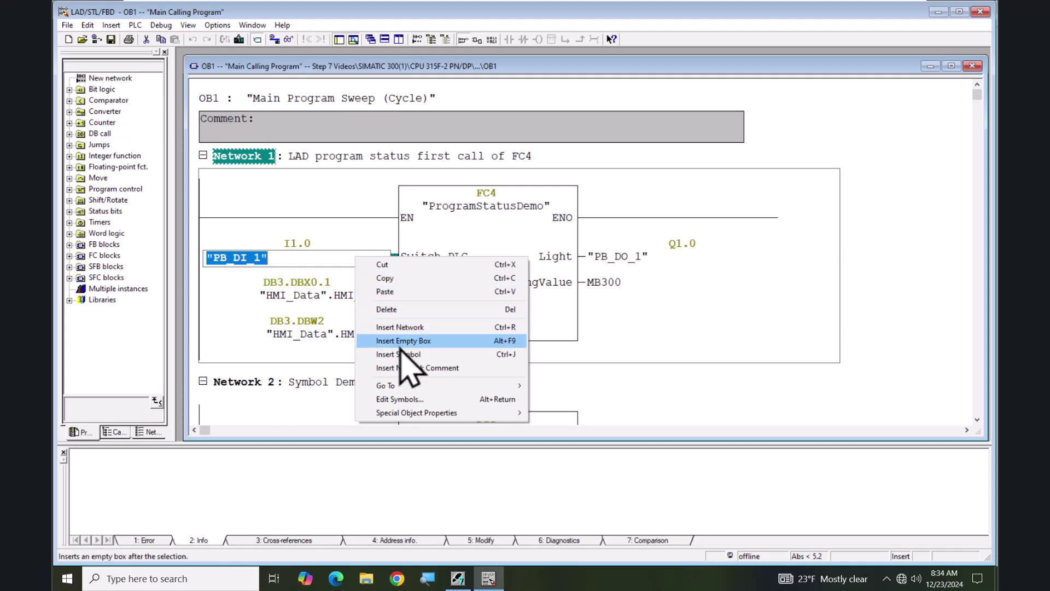
mouse_move(404, 390)
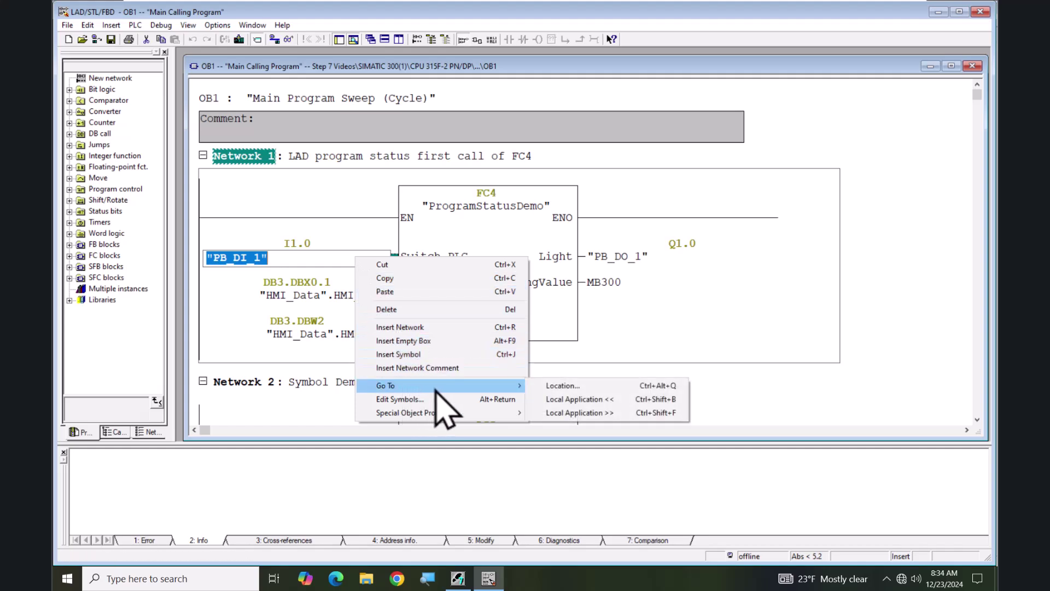
click(568, 386)
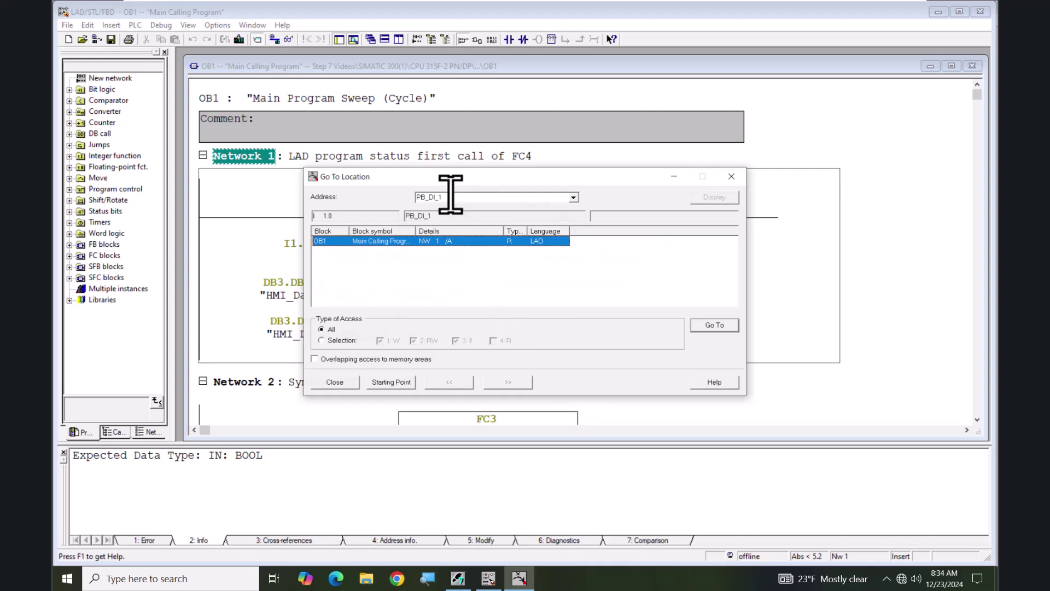
Change the Go To Location address to M0.0 and display where it is used.
drag(452, 202, 409, 200)
text(M0)
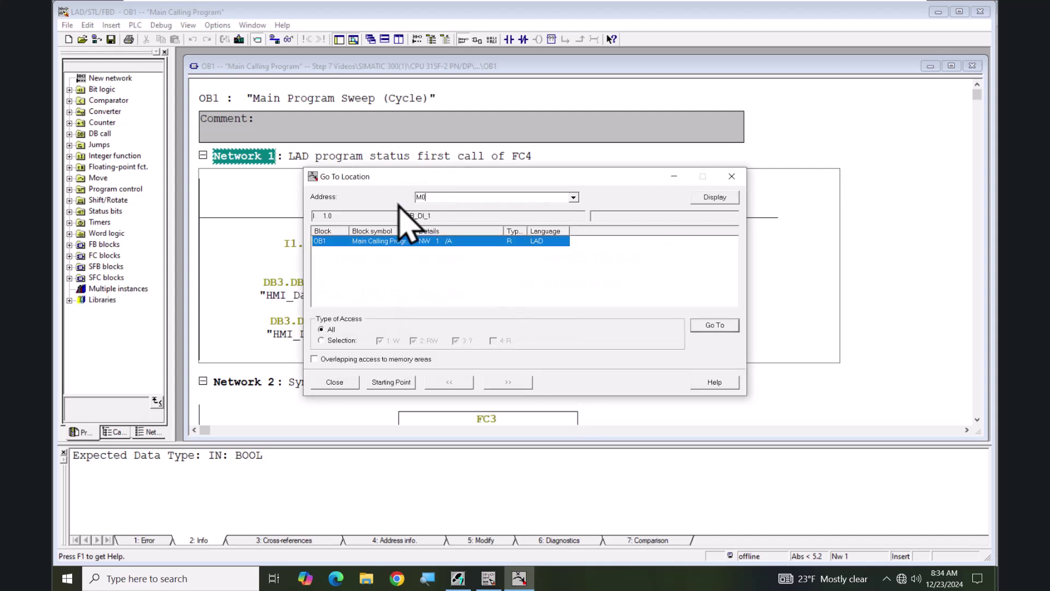
text(.0)
key(Return)
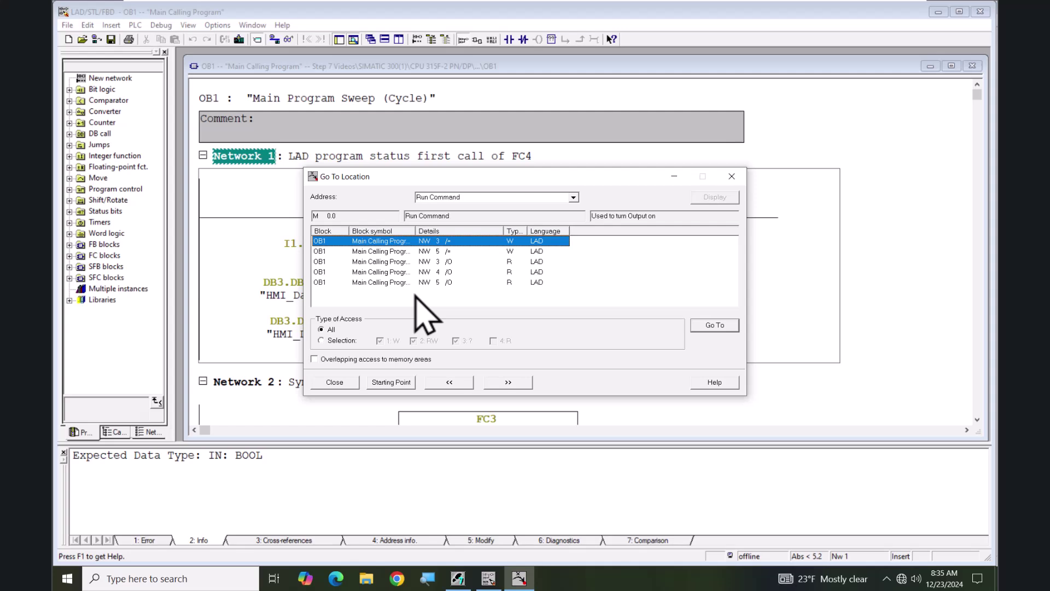
Go to the Network 5 read access of M0.0 in OB1 and view the whole "Run Command" ladder logic.
click(368, 282)
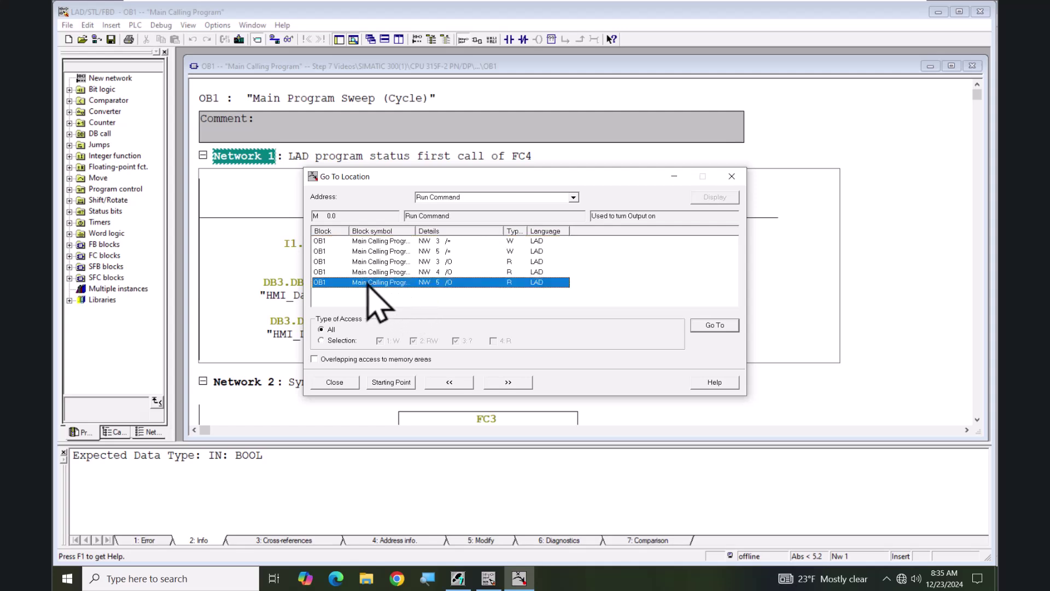
click(712, 325)
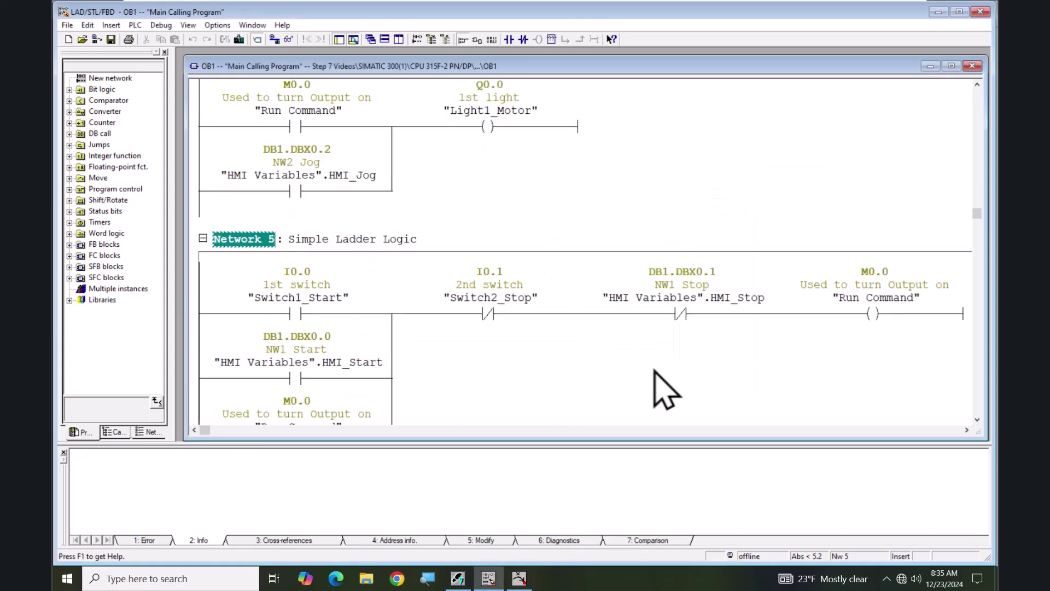
scroll(755, 403, down, 2)
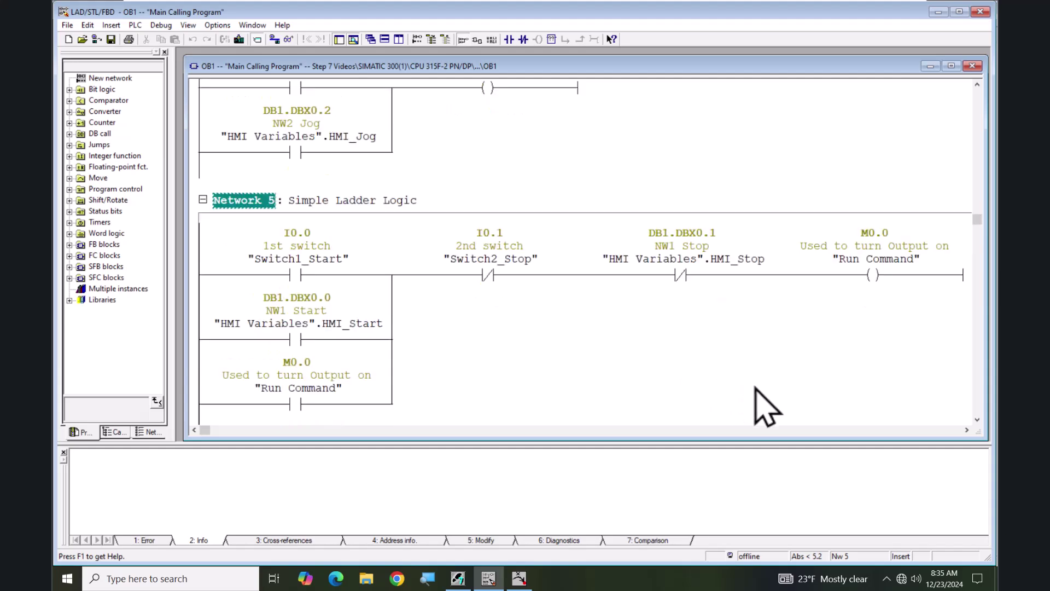